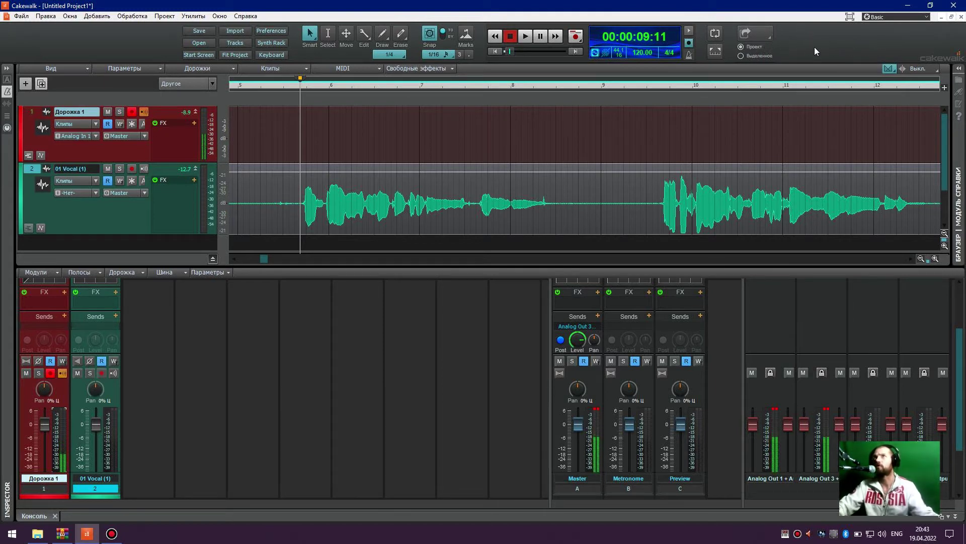
# Show the Performance module (Рабочие характеристики) in the control bar.
pyautogui.rightClick(843, 48)
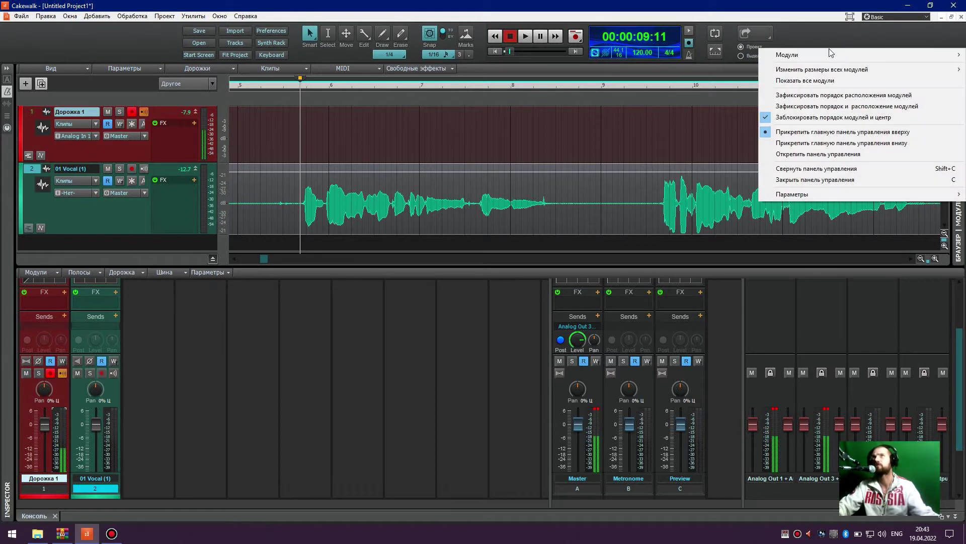
pyautogui.moveTo(826, 53)
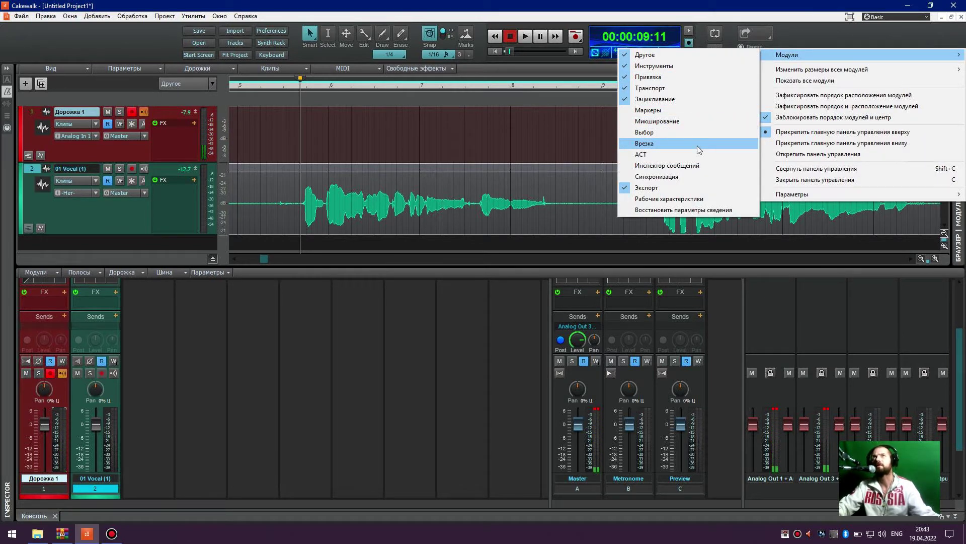
pyautogui.click(688, 200)
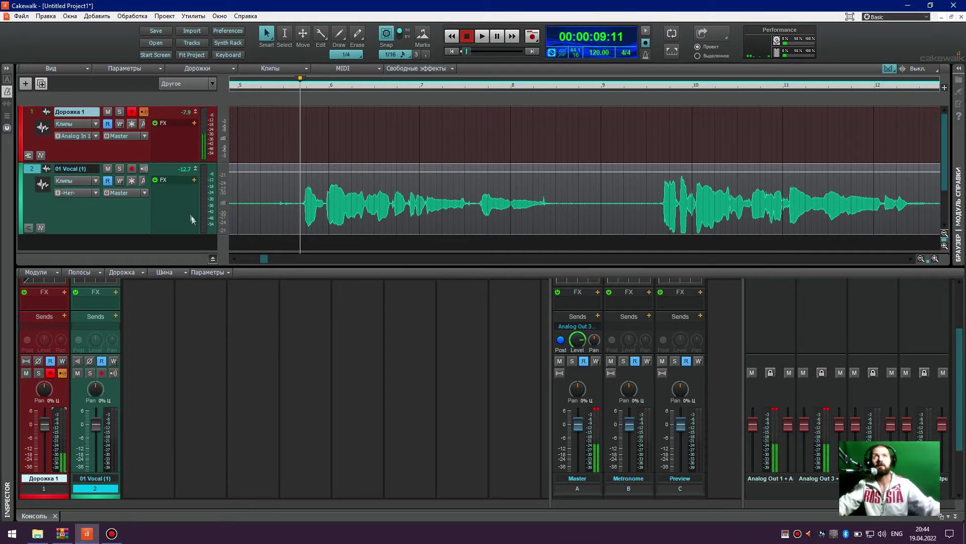
# Add the Acqua EQP1-HI-BOOST audio effect to the 01 Vocal (1) track and reposition its window over the console.
pyautogui.click(194, 179)
pyautogui.moveTo(284, 190)
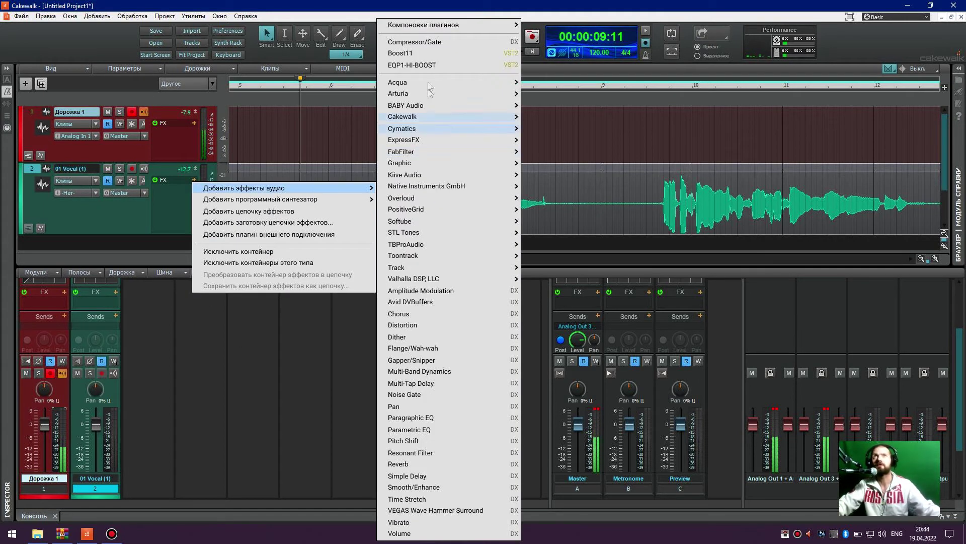
pyautogui.moveTo(433, 83)
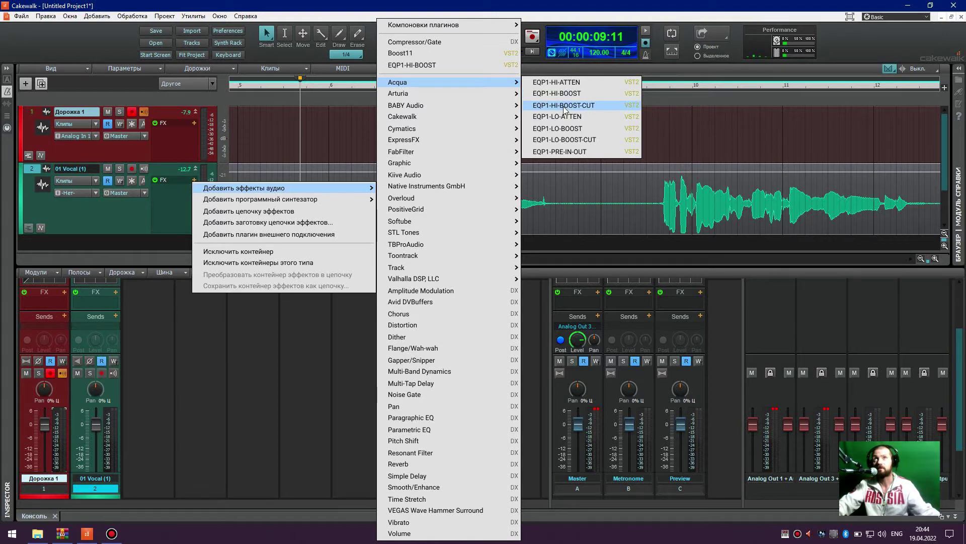
pyautogui.click(558, 94)
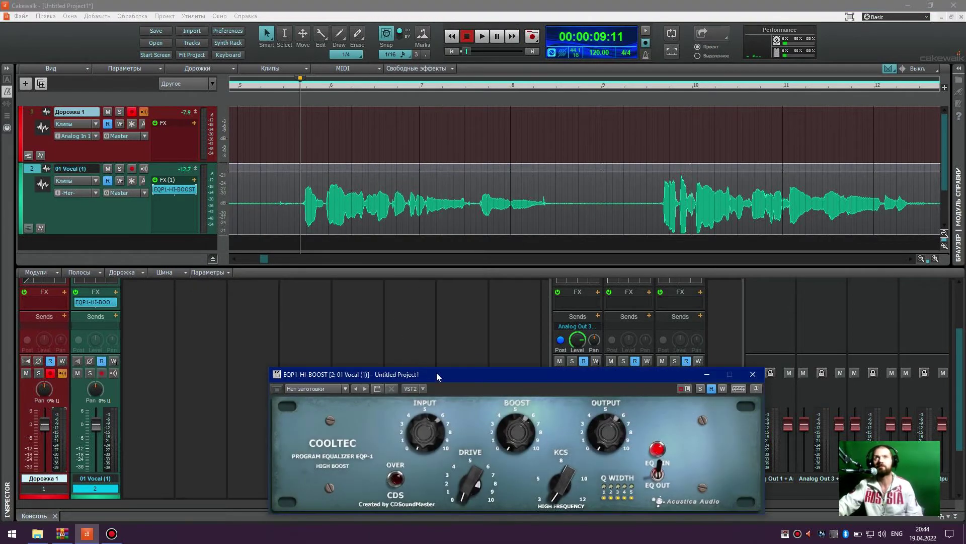
pyautogui.moveTo(440, 376); pyautogui.dragTo(316, 323)
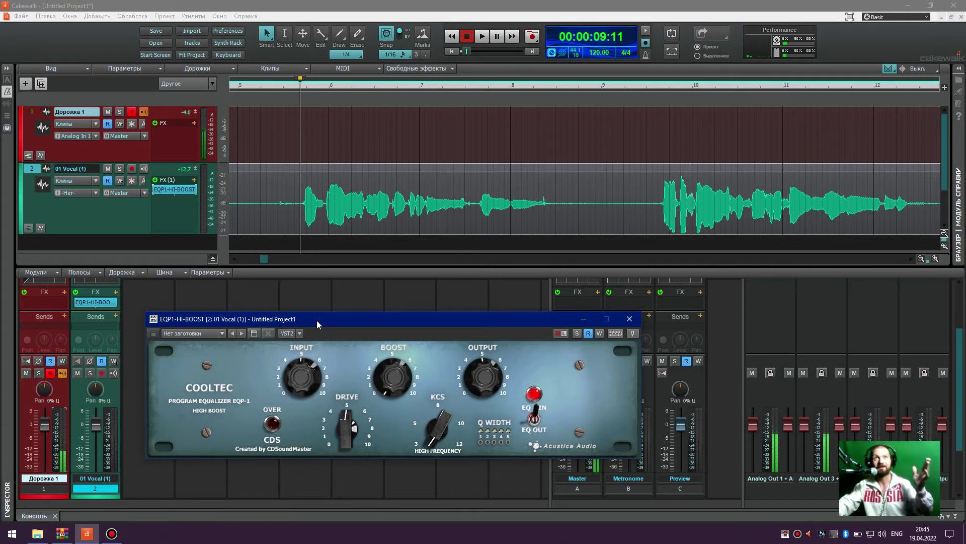
# Play the vocal with effects active and raise the Boost of EQP1-HI-BOOST to 10.
pyautogui.click(661, 43)
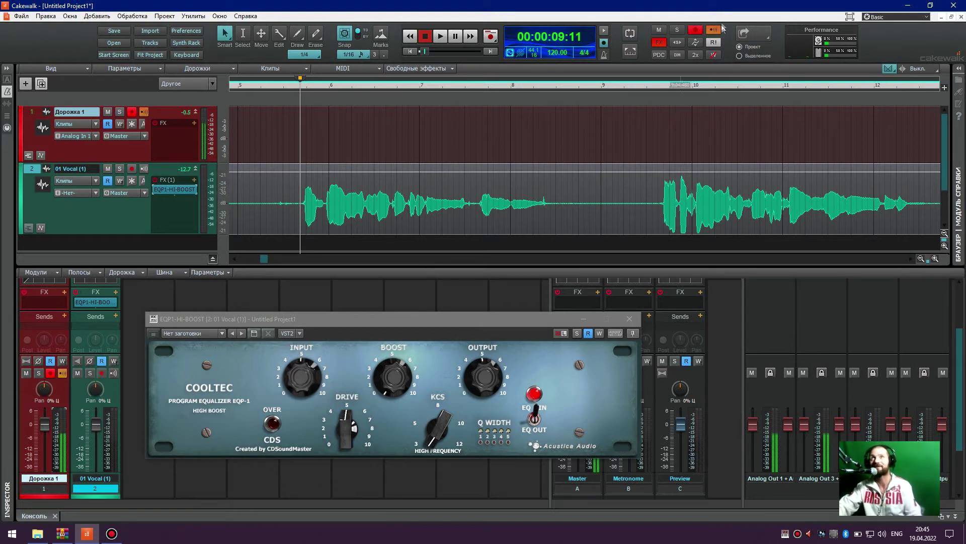
pyautogui.click(658, 45)
pyautogui.press('space')
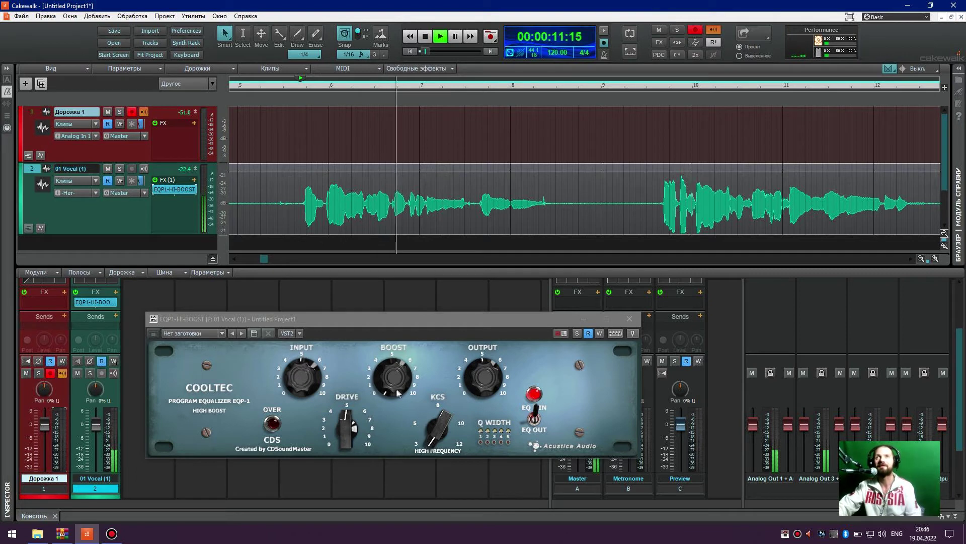
pyautogui.click(396, 367)
pyautogui.moveTo(395, 363); pyautogui.dragTo(408, 308)
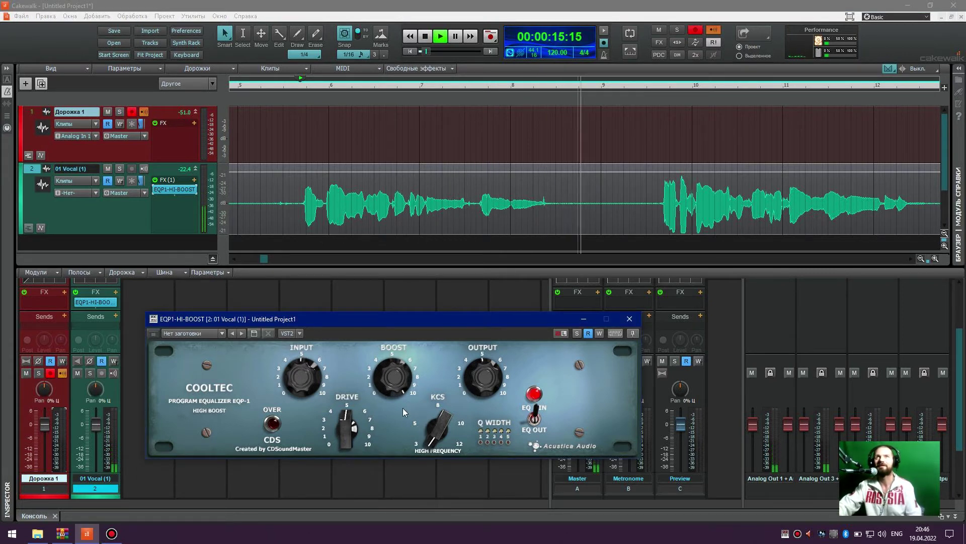
# Try different KCS high-frequency positions on EQP1-HI-BOOST during playback, and stop the playback.
pyautogui.click(345, 426)
pyautogui.moveTo(436, 408); pyautogui.dragTo(454, 418)
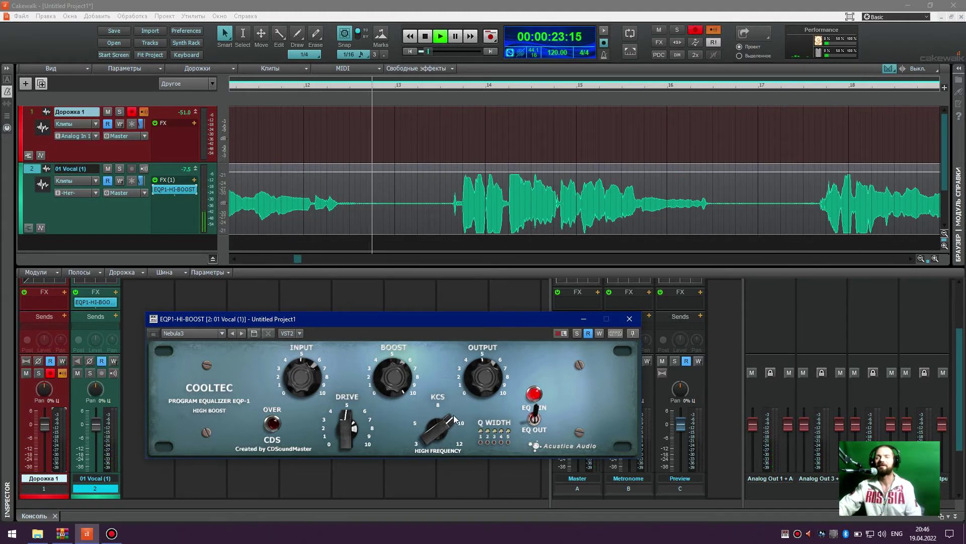
pyautogui.moveTo(448, 408); pyautogui.dragTo(429, 412)
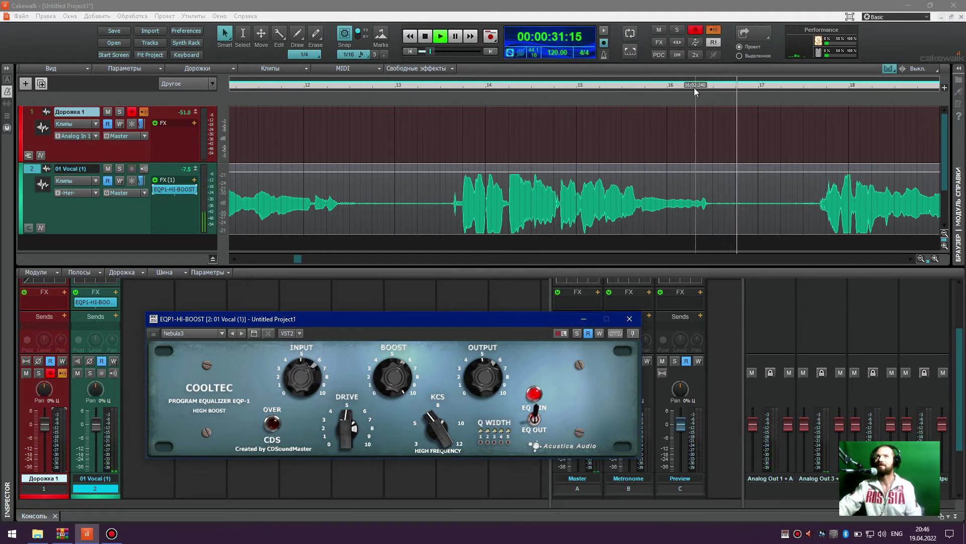
pyautogui.press('space')
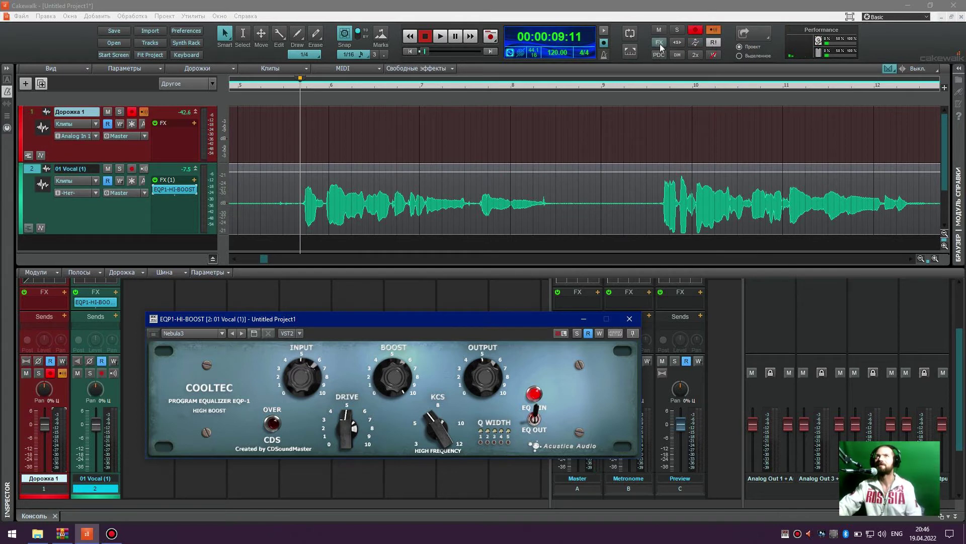
# Compare the sound of the vocal with all effects bypassed and active during playback.
pyautogui.click(660, 42)
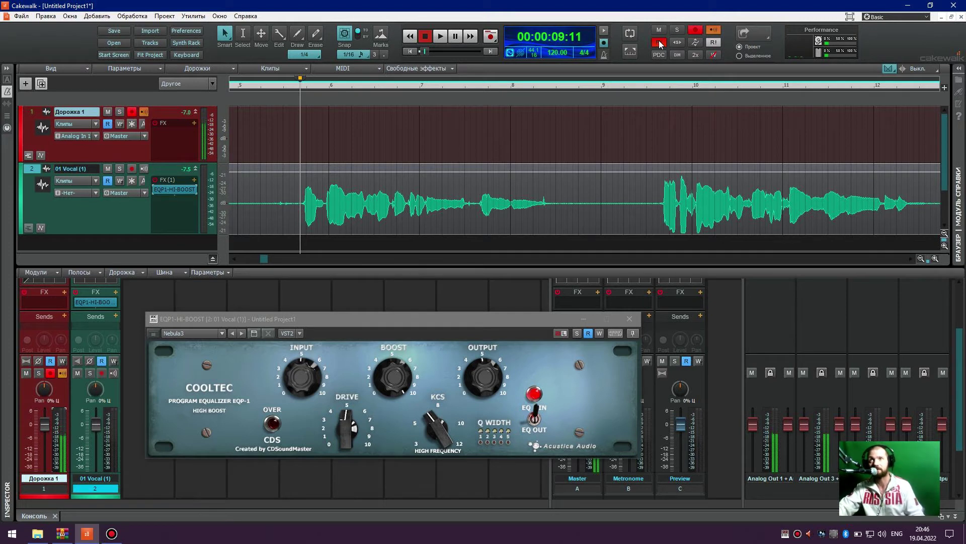
pyautogui.press('space')
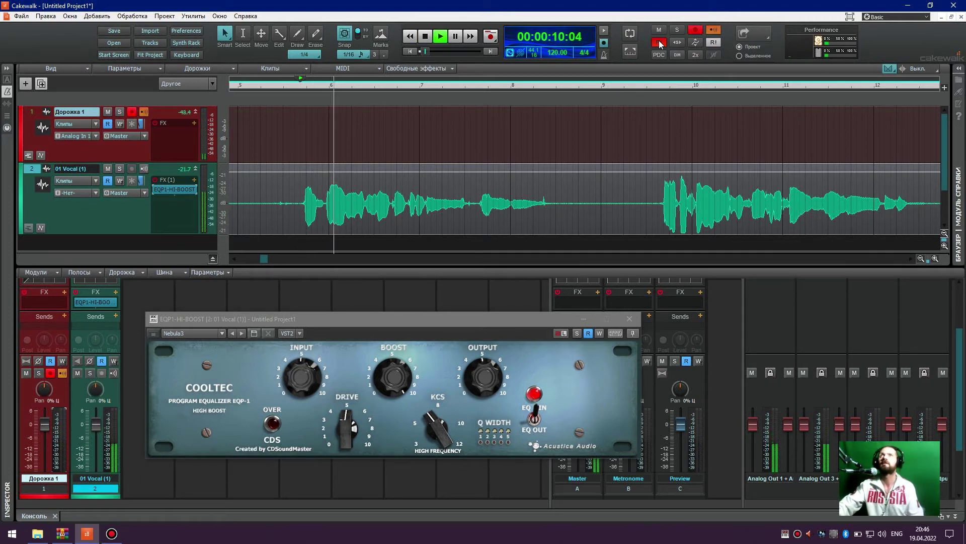
pyautogui.click(659, 43)
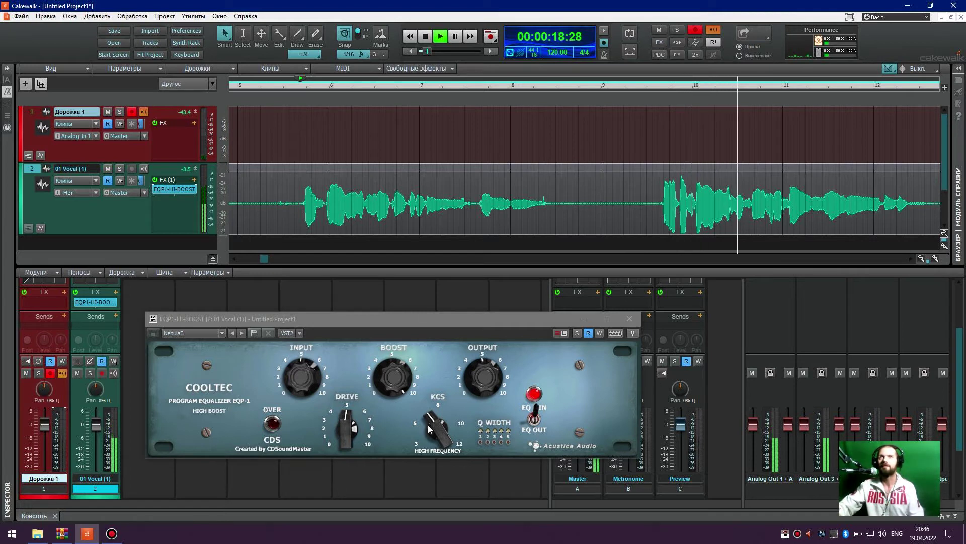
pyautogui.click(661, 44)
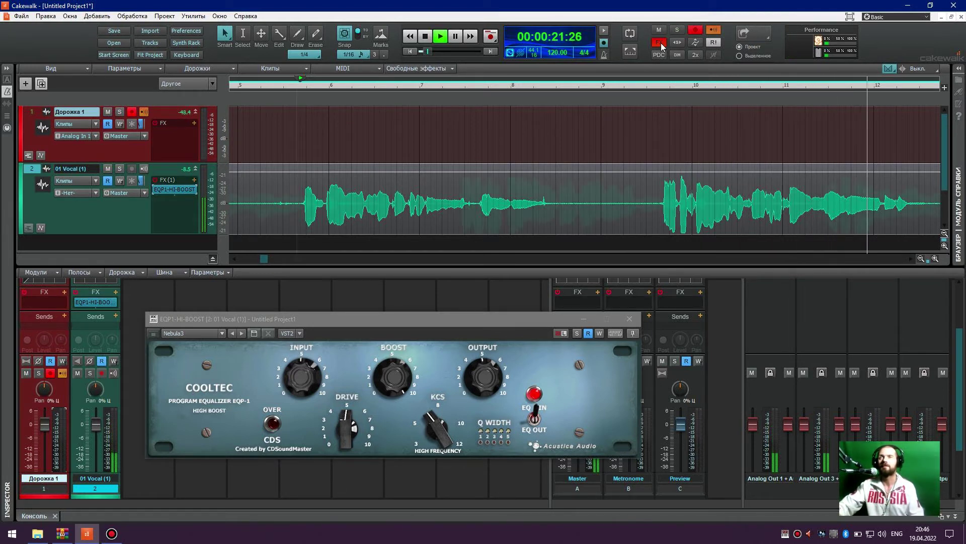
pyautogui.click(661, 44)
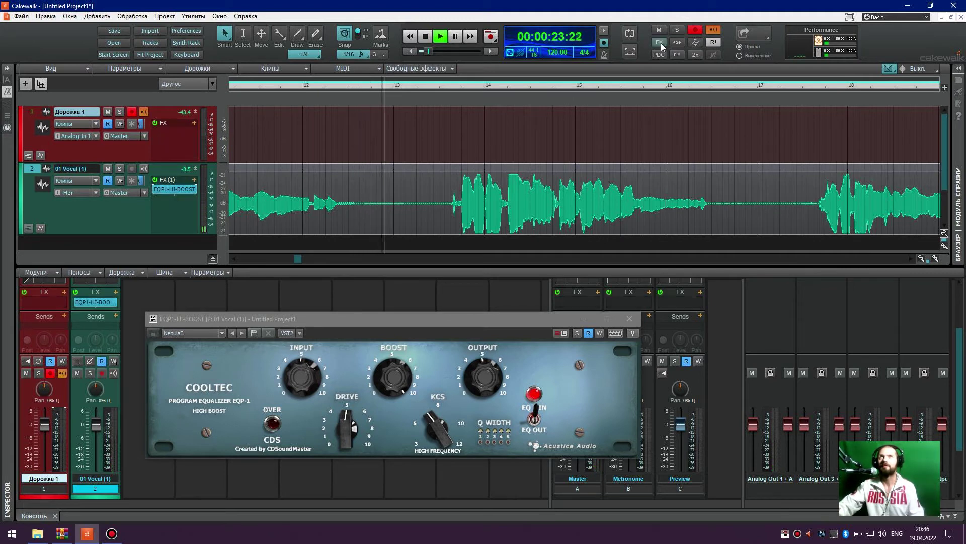
# Set the KCS high frequency of EQP1-HI-BOOST to 10 and its Drive to about 9.
pyautogui.moveTo(432, 427); pyautogui.dragTo(459, 426)
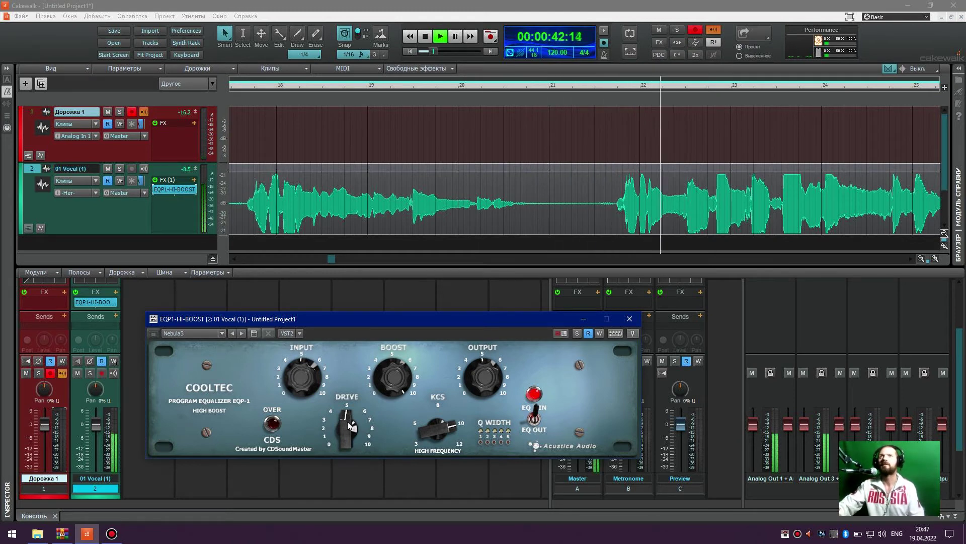
pyautogui.moveTo(350, 419); pyautogui.dragTo(362, 433)
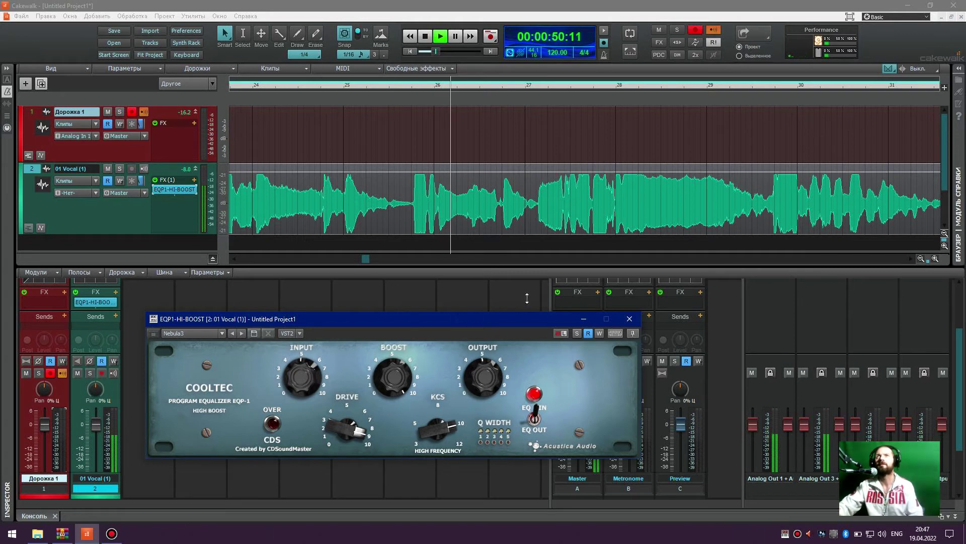
# Compare the playing vocal with the global effects bypass on and off using the new Drive and KCS settings.
pyautogui.click(659, 43)
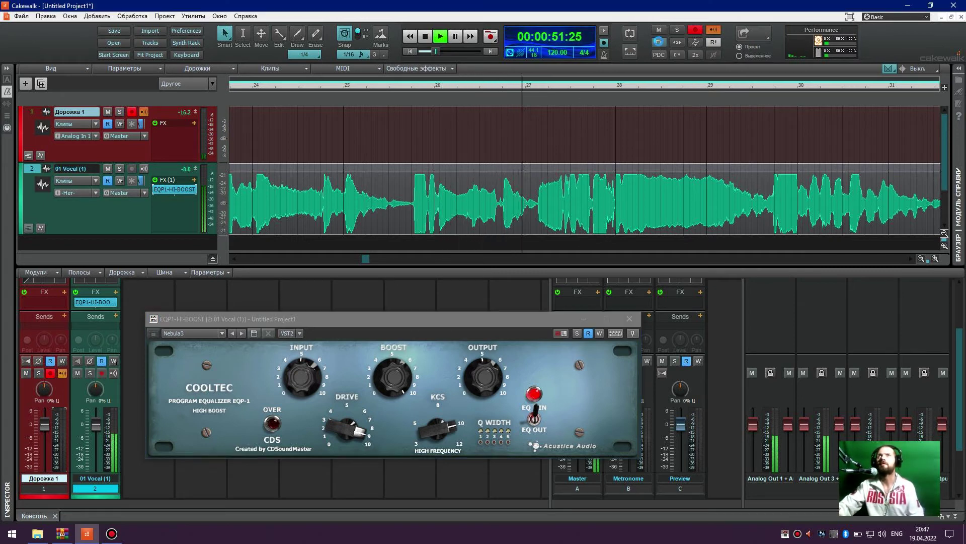
pyautogui.click(659, 43)
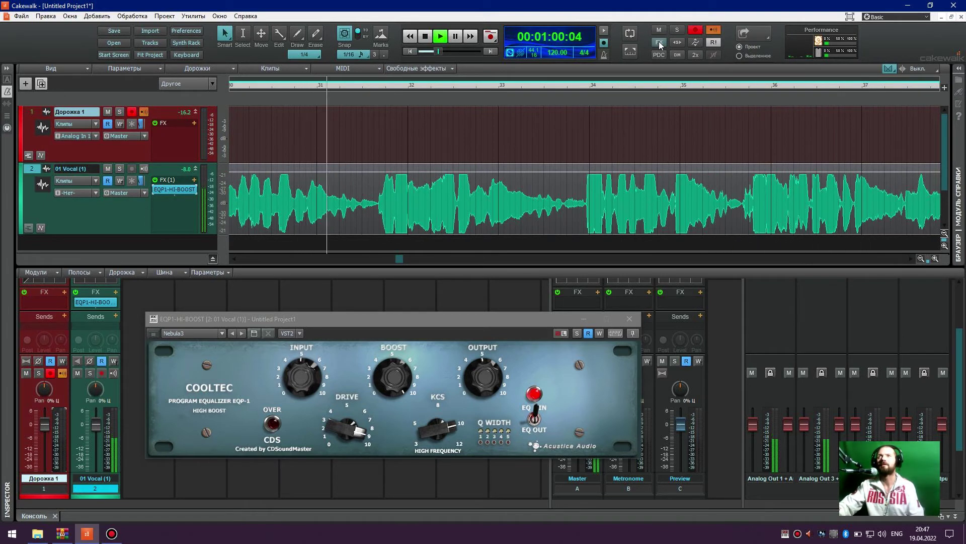
pyautogui.click(660, 43)
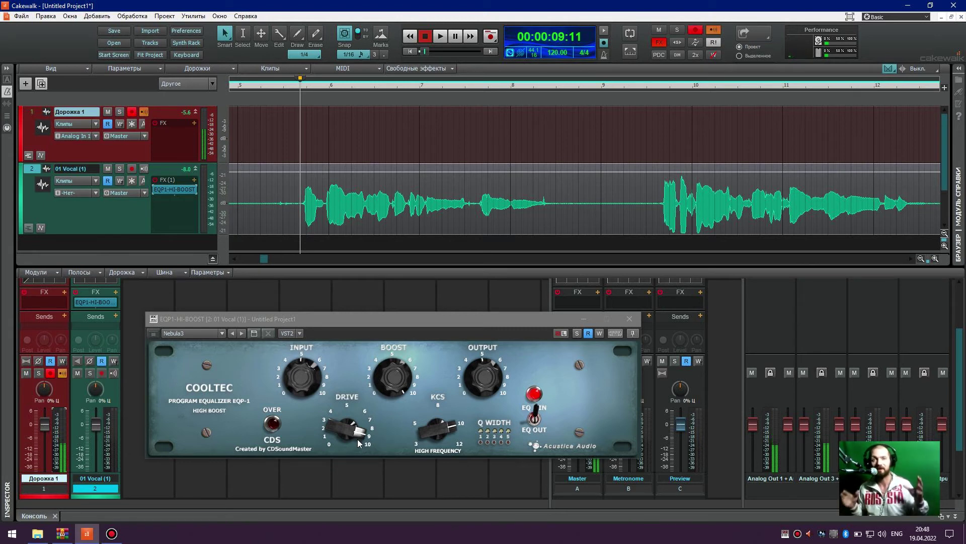
# Close the high-frequency equalizer windows and remove the equalizer effect from the 01 Vocal (1) track.
pyautogui.click(629, 320)
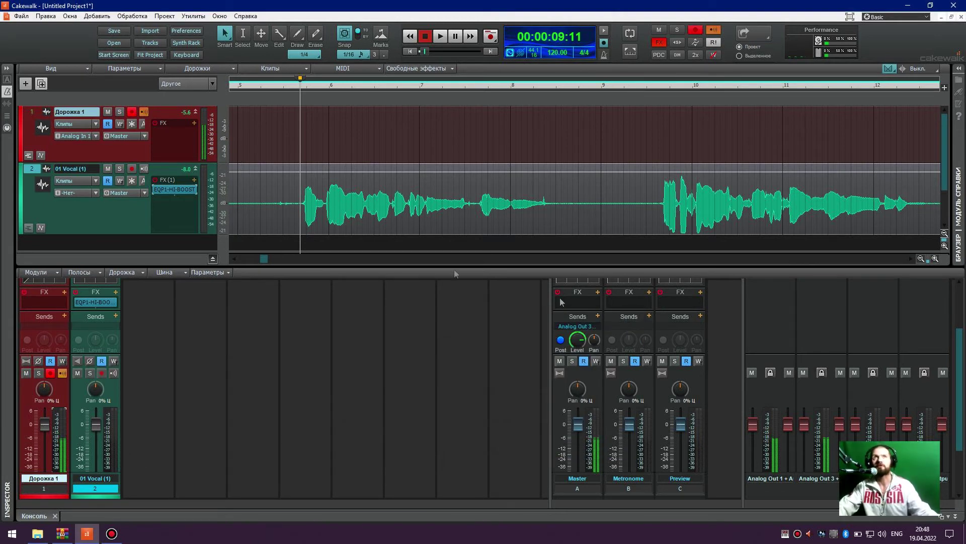
pyautogui.doubleClick(167, 189)
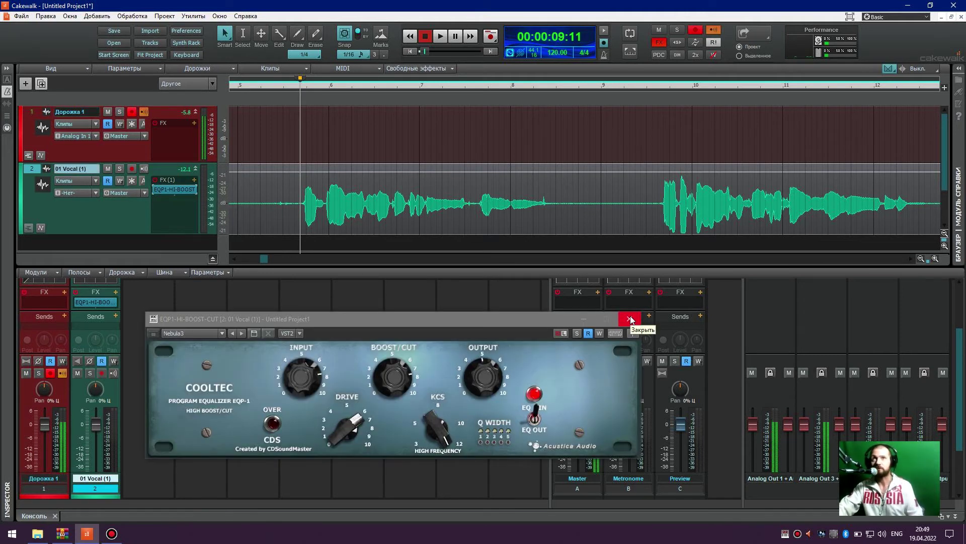
pyautogui.click(630, 319)
pyautogui.rightClick(170, 188)
# Add the Acqua EQP1-LO-BOOST audio effect to the 01 Vocal (1) track.
pyautogui.click(193, 182)
pyautogui.click(194, 180)
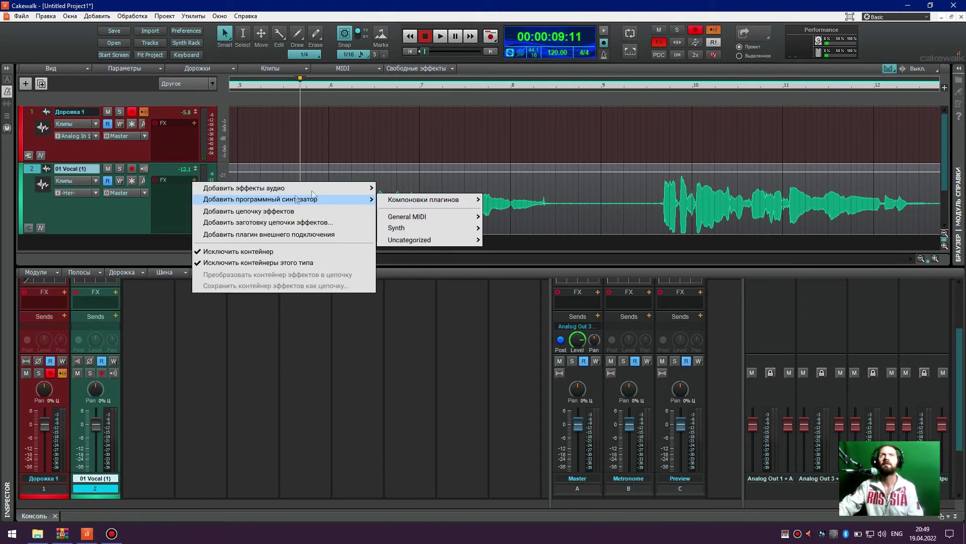
pyautogui.moveTo(243, 188)
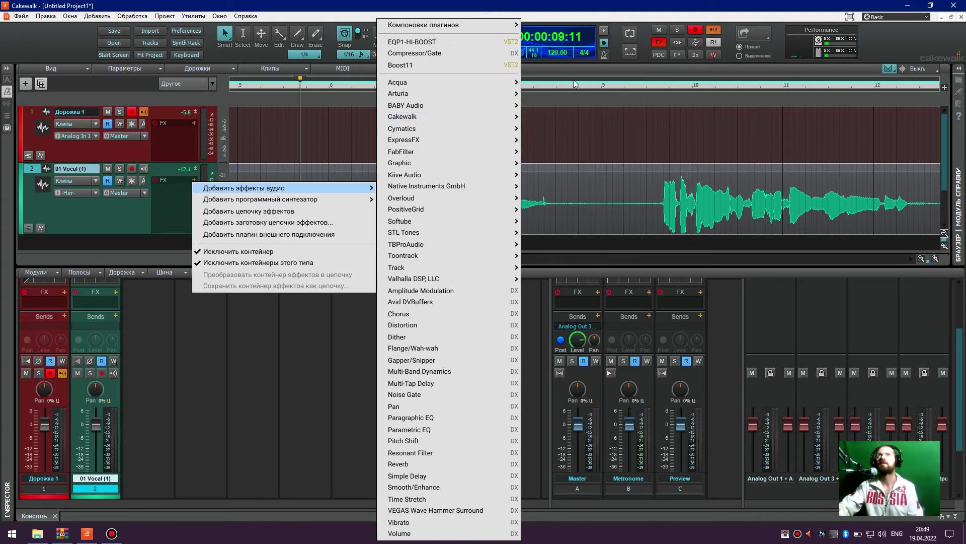
pyautogui.moveTo(501, 82)
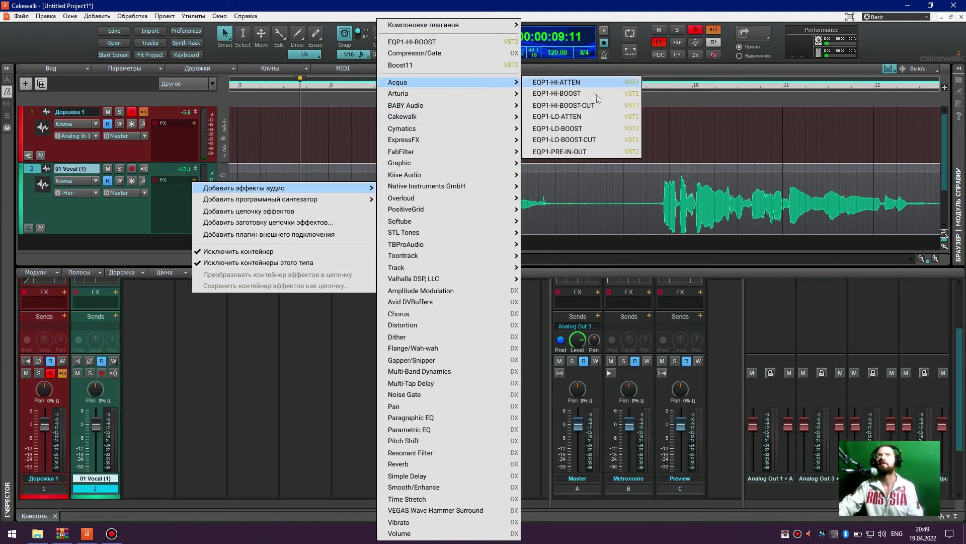
pyautogui.click(594, 128)
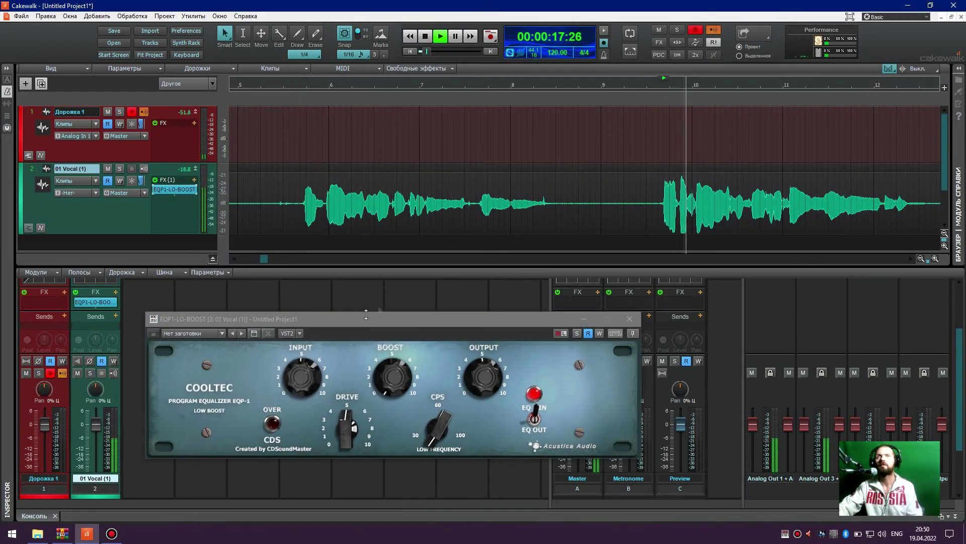
# Set EQP1-LO-BOOST to Boost 10, Drive about 6 and CPS low frequency 60 while the vocal plays.
pyautogui.moveTo(397, 401); pyautogui.dragTo(436, 394)
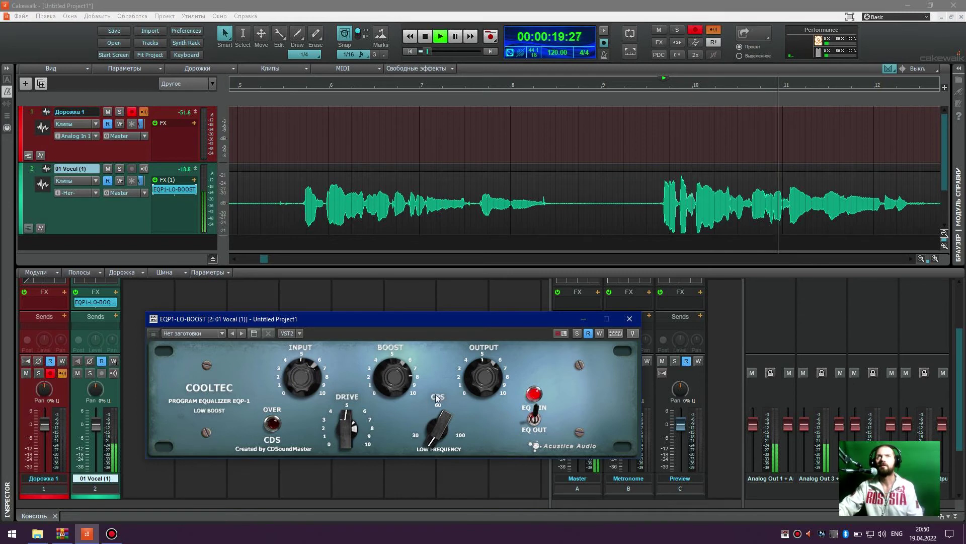
pyautogui.moveTo(432, 443); pyautogui.dragTo(447, 372)
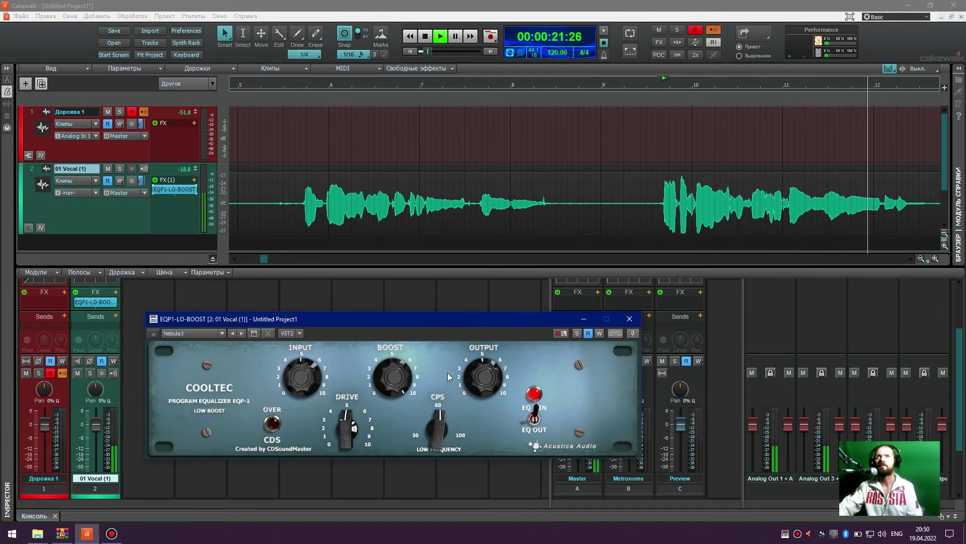
pyautogui.moveTo(348, 423); pyautogui.dragTo(365, 410)
pyautogui.moveTo(422, 416); pyautogui.dragTo(455, 400)
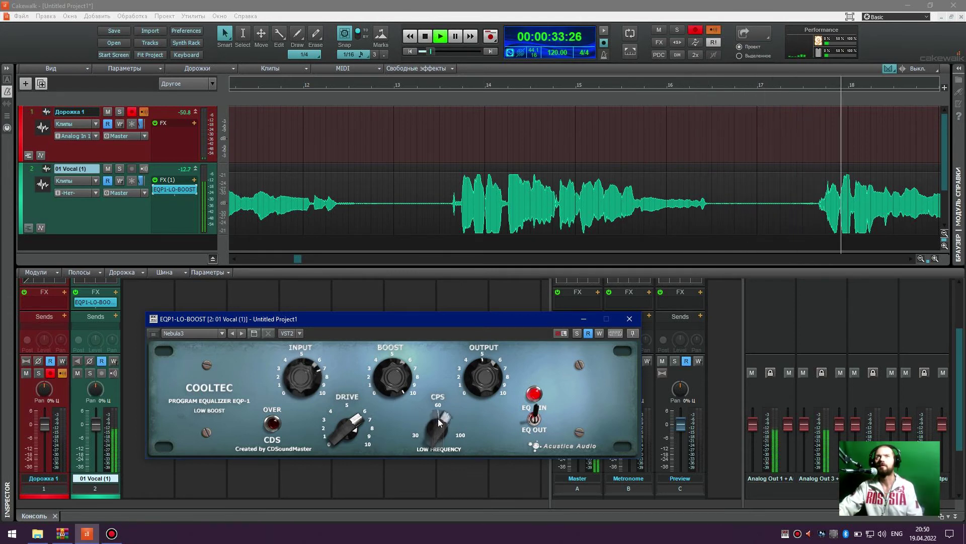
pyautogui.moveTo(451, 424); pyautogui.dragTo(445, 400)
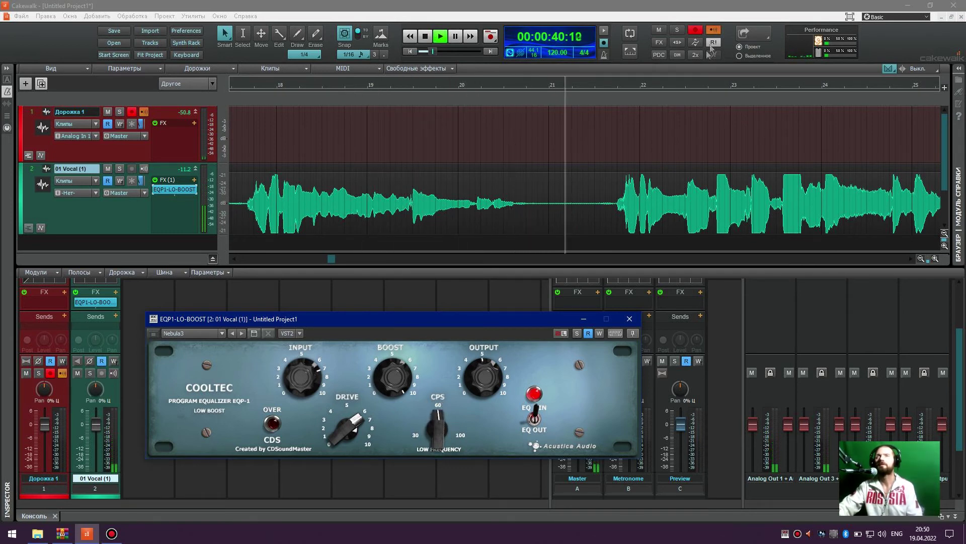
# Restart playback and compare the vocal with the low-boost effect bypassed and active.
pyautogui.press('space')
pyautogui.press('space')
pyautogui.click(659, 43)
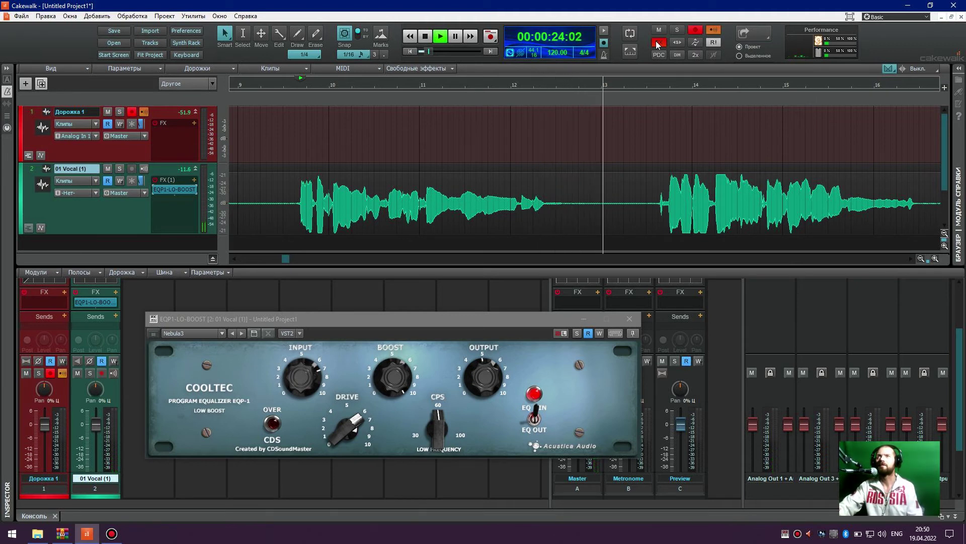
pyautogui.click(657, 45)
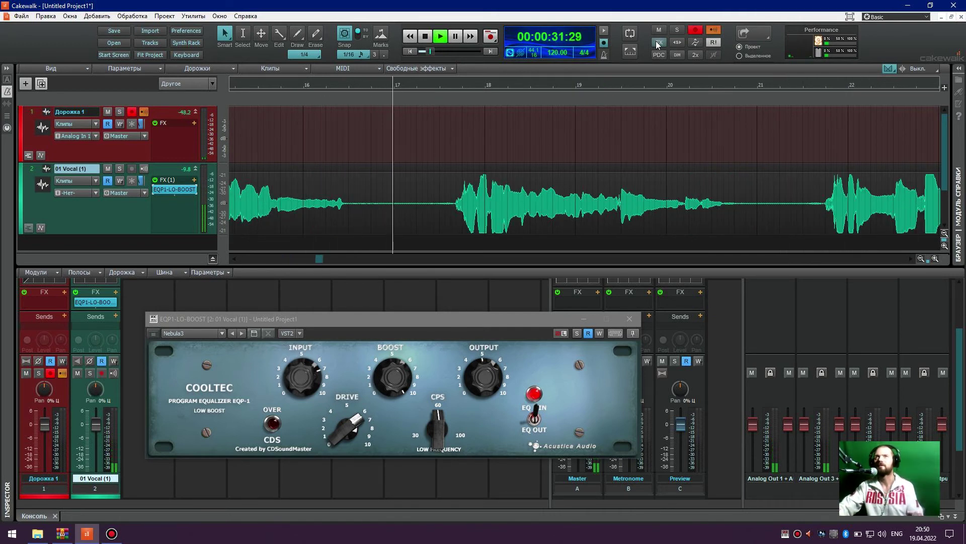
# Stop playback and undo the addition of EQP1-LO-BOOST to the vocal track.
pyautogui.press('space')
pyautogui.hotkey('ctrl', 'z')
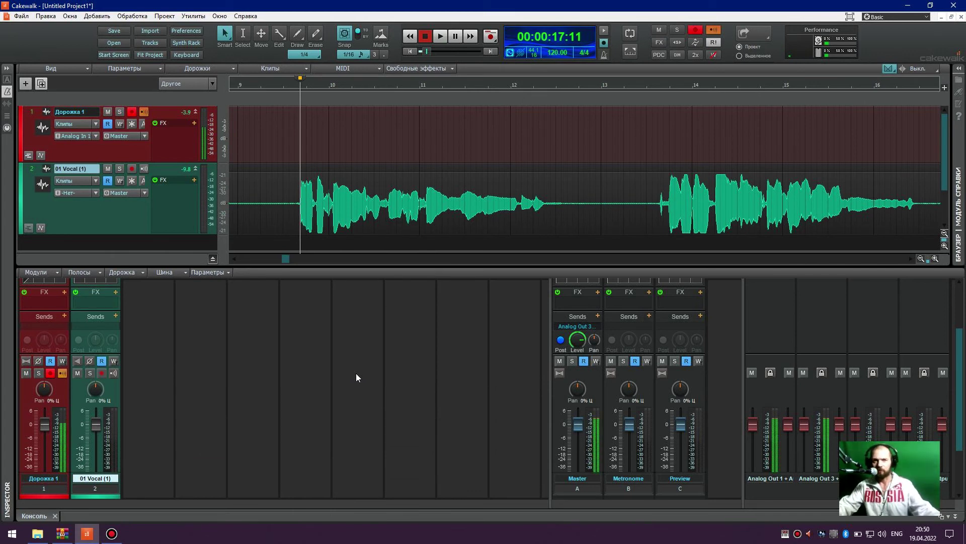